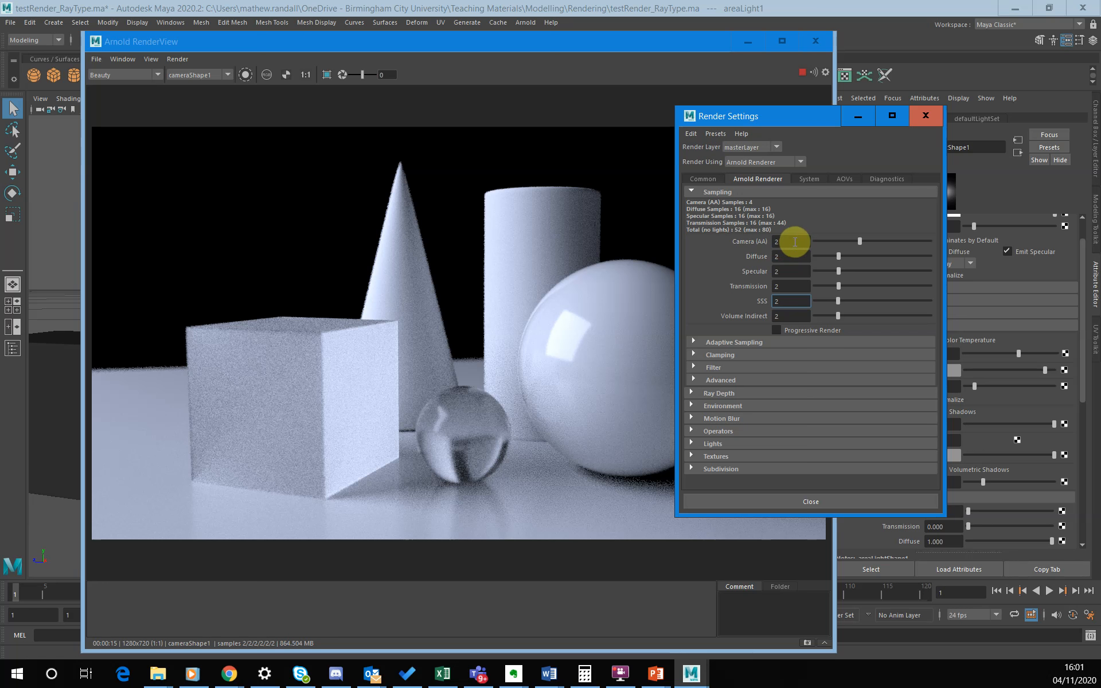
- Switch to the PowerPoint slide show on removing light noise
left_click(656, 674)
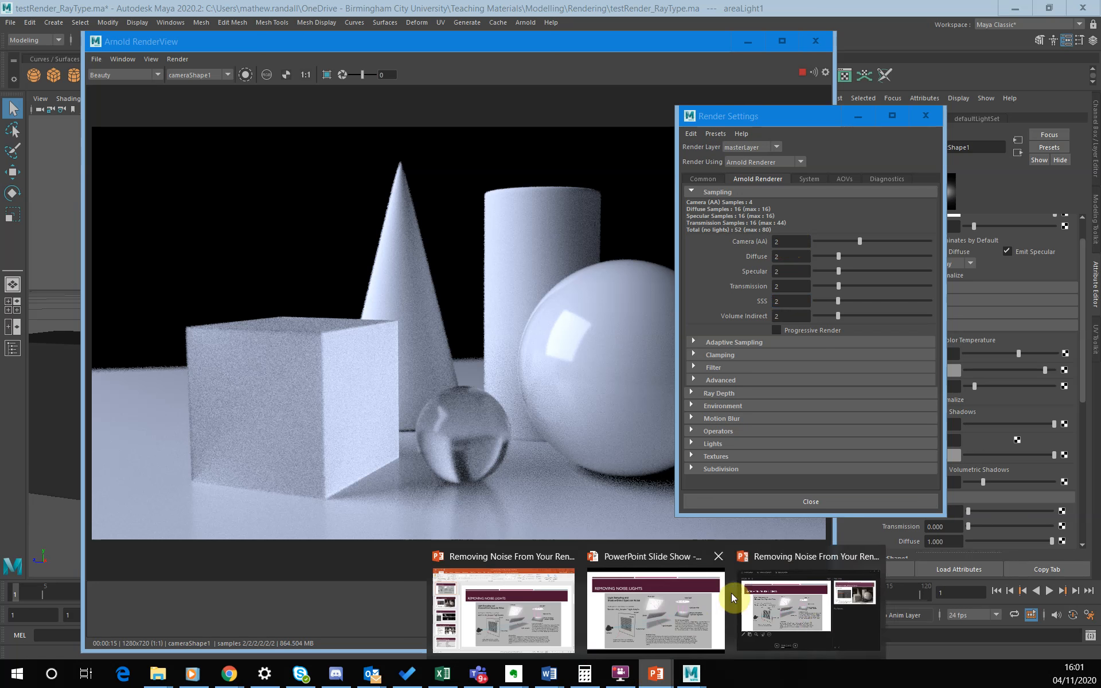
left_click(789, 627)
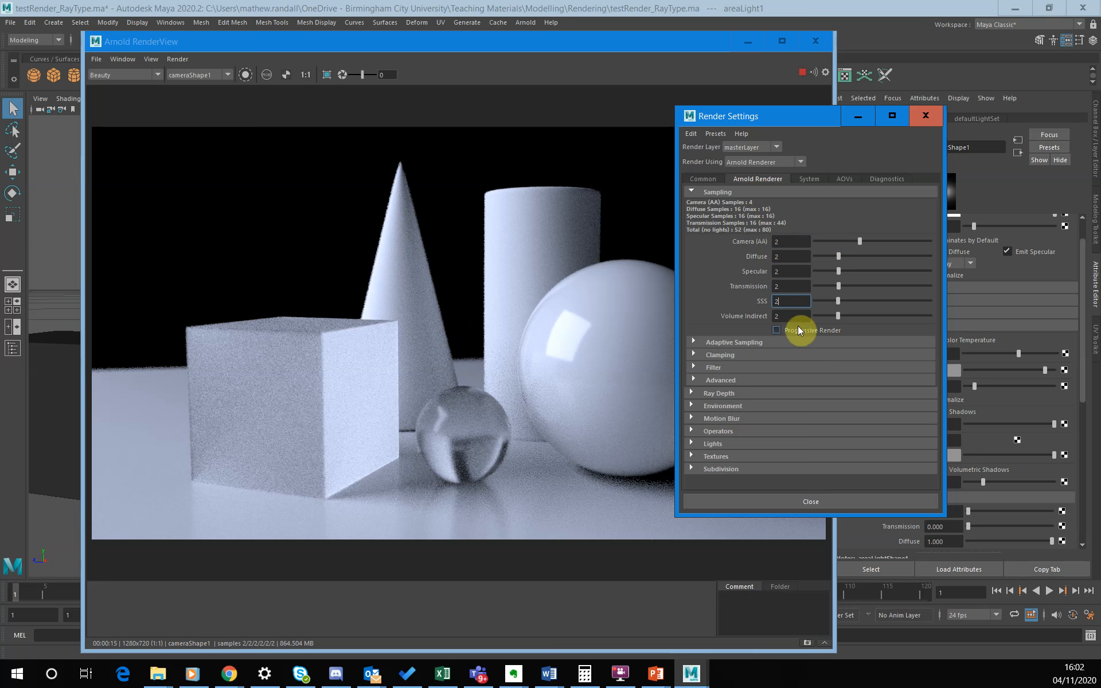
- Rearrange the Render Settings and Arnold RenderView windows to uncover the area light's attributes, with its Arnold section expanded
left_click_drag(768, 115, 722, 223)
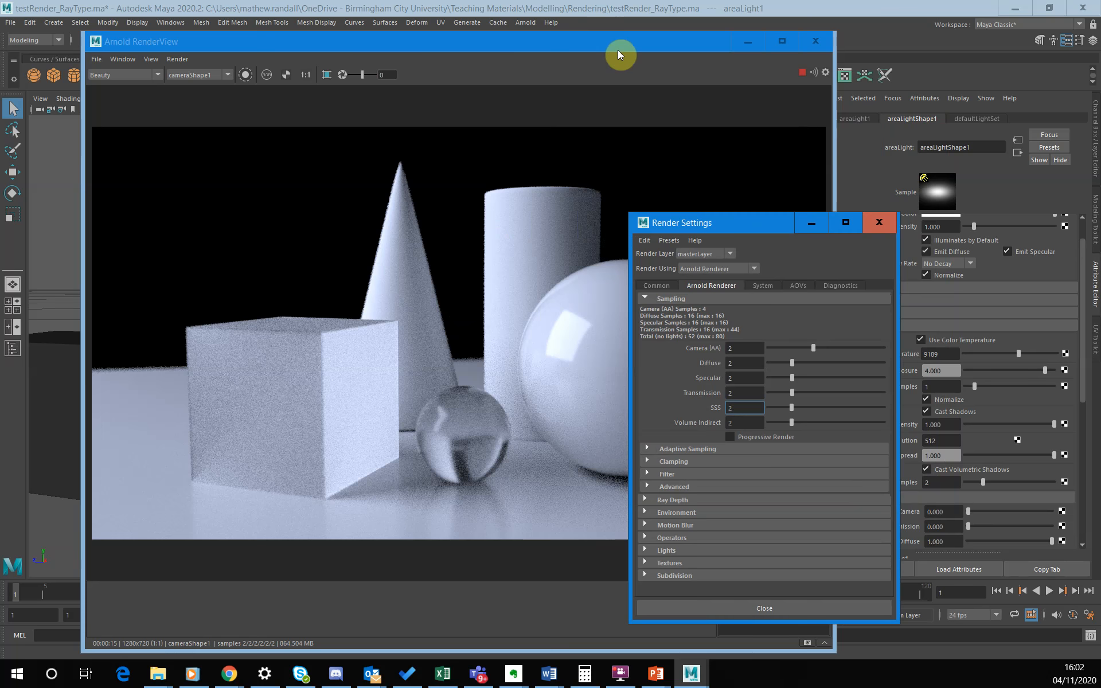
left_click_drag(620, 45, 501, 293)
left_click(514, 205)
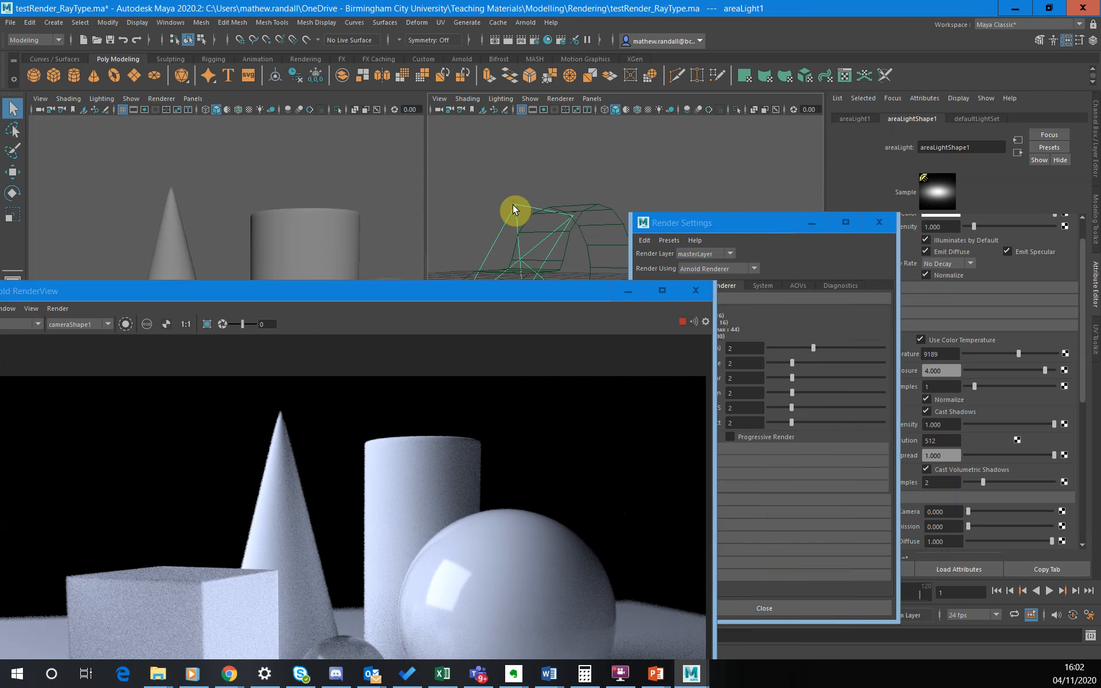
left_click_drag(561, 298, 642, 127)
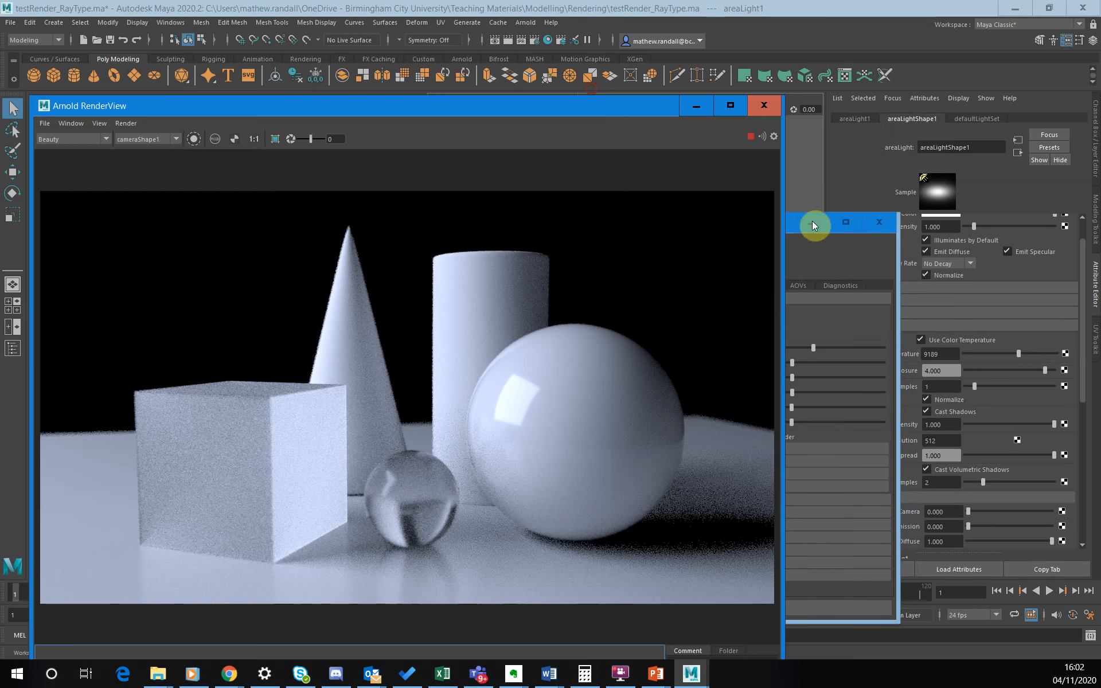
left_click(804, 265)
left_click_drag(763, 228, 623, 171)
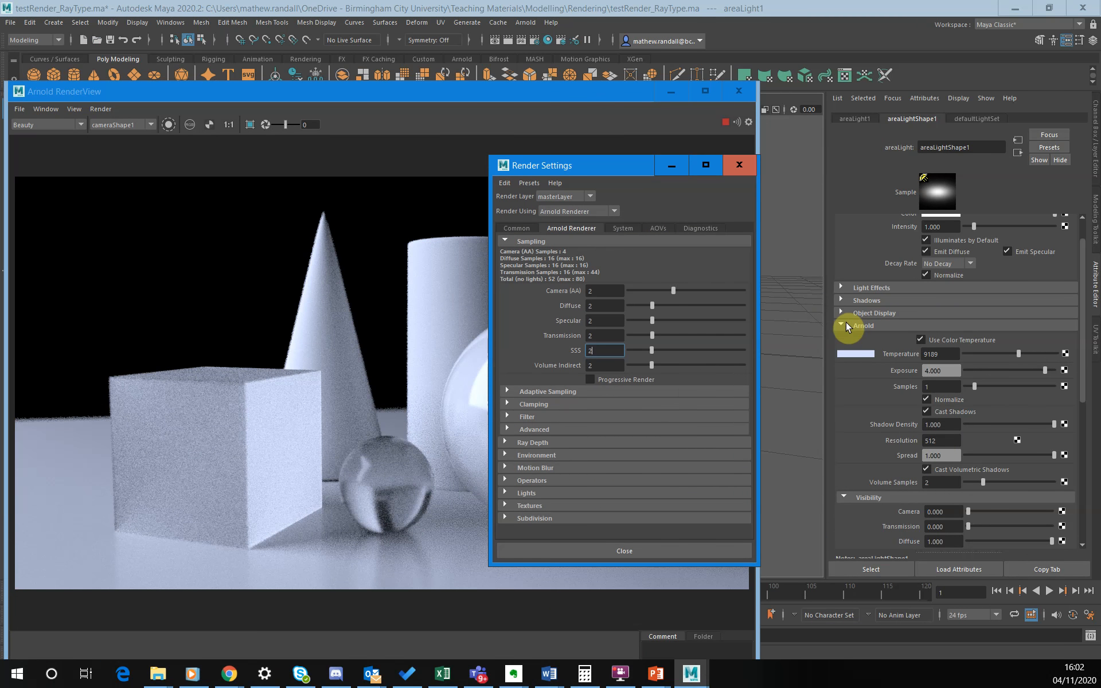
left_click(845, 323)
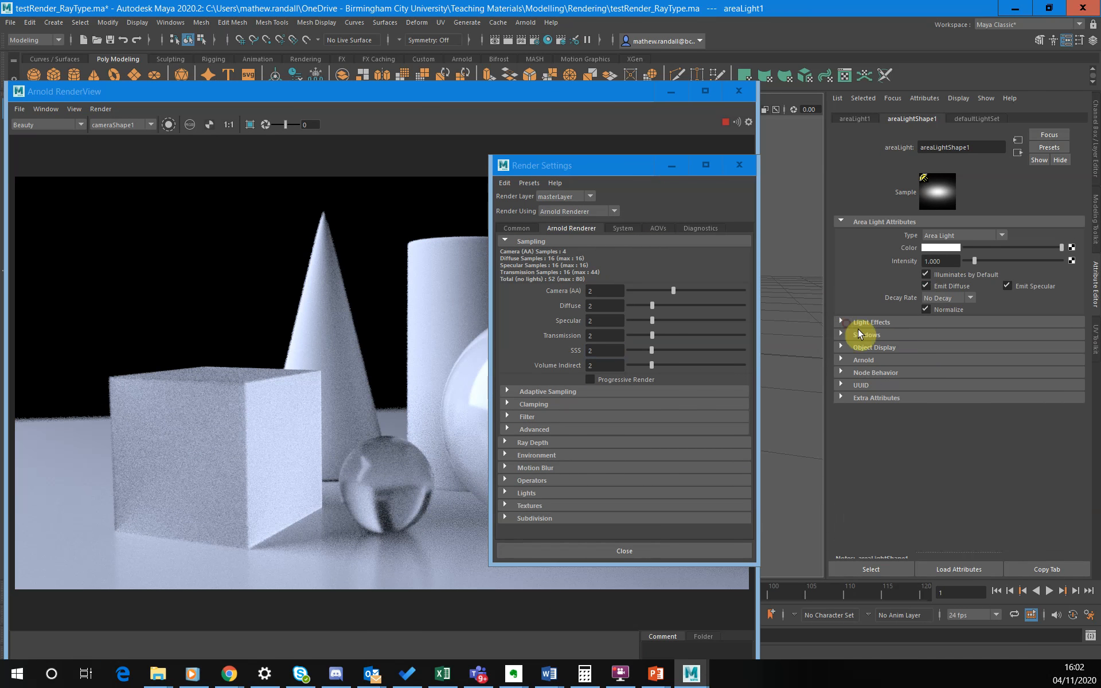
left_click(842, 360)
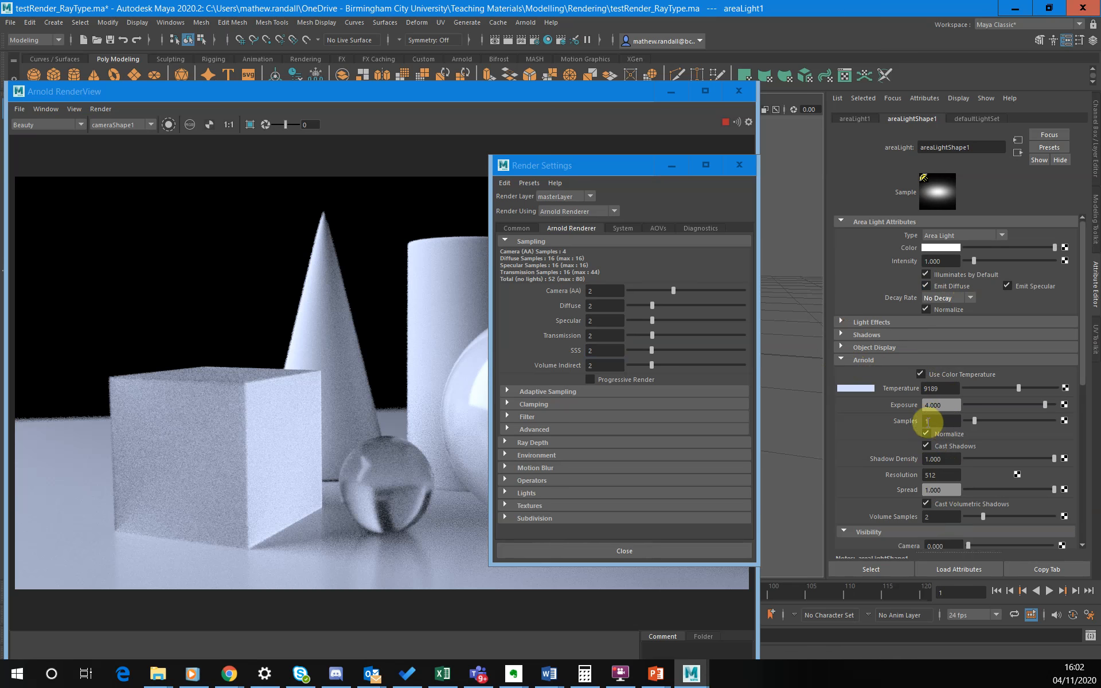
- Bring the full render into view and store a snapshot of it in Arnold RenderView
left_click_drag(395, 101, 431, 86)
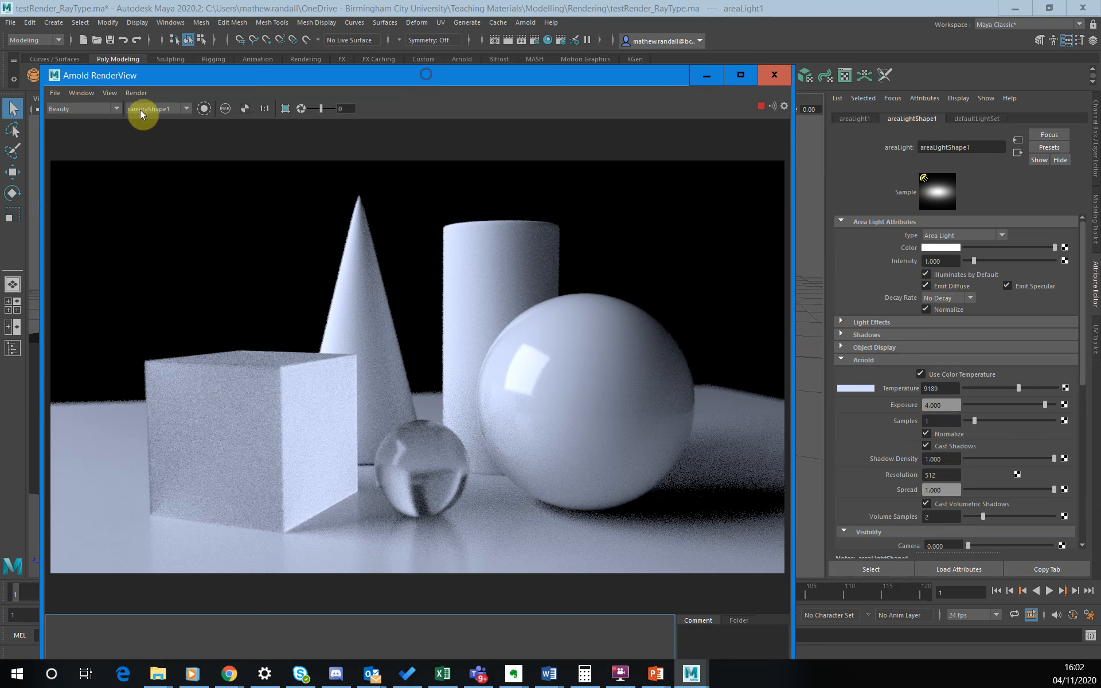
left_click(110, 93)
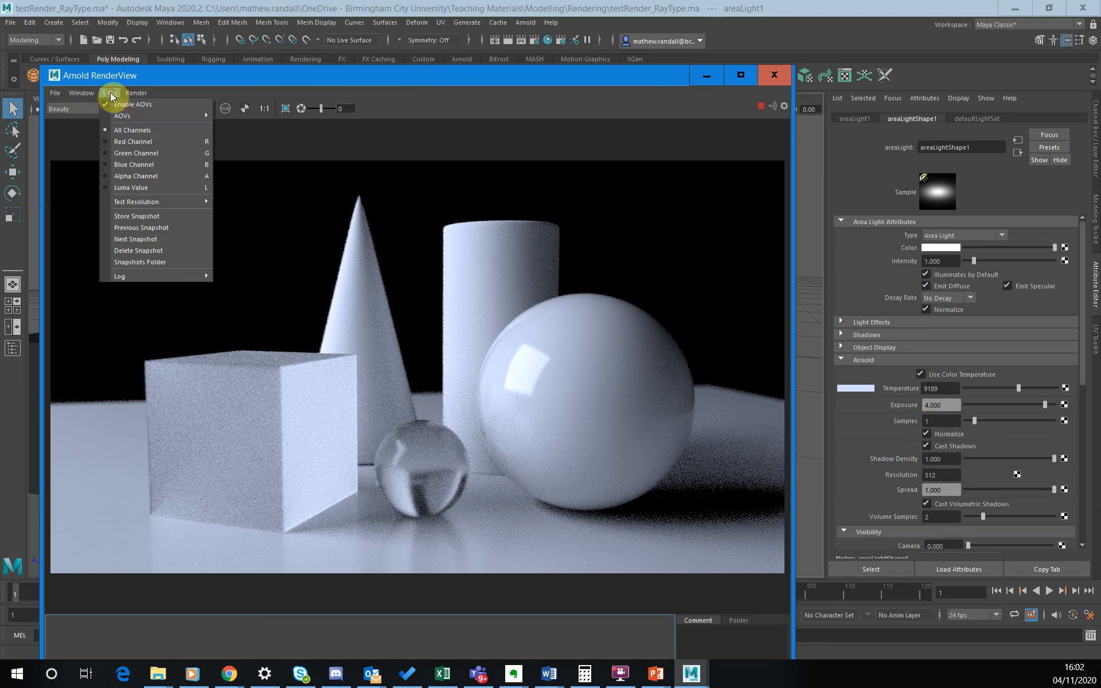
left_click(128, 217)
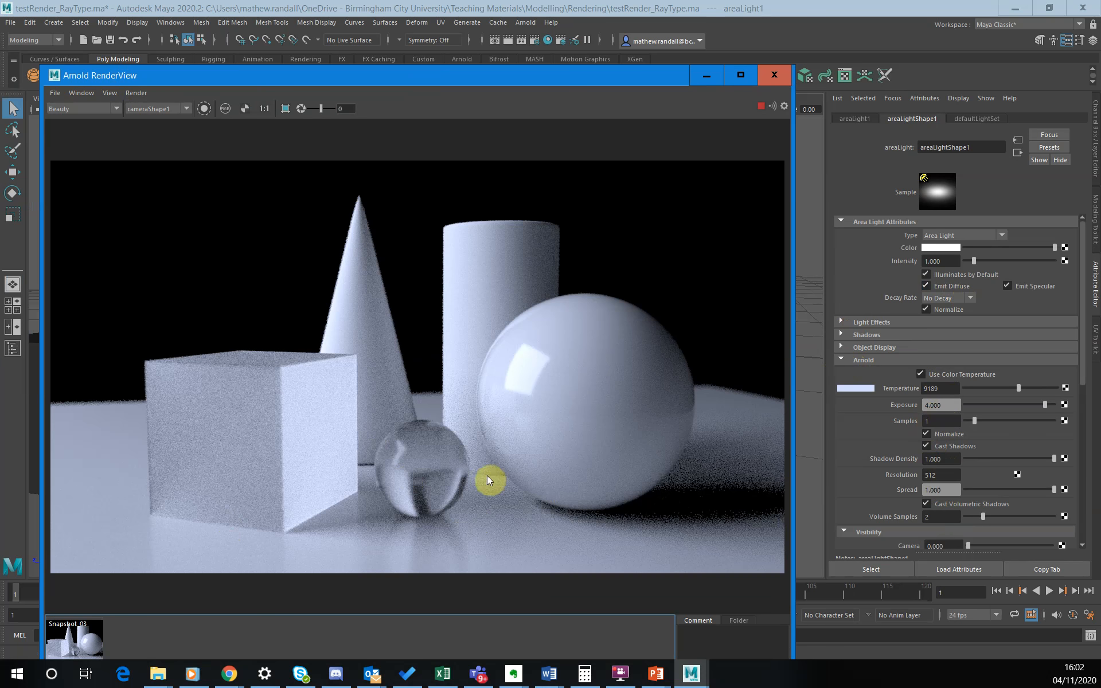
- Set the area light's Arnold Samples to 3
left_click(944, 419)
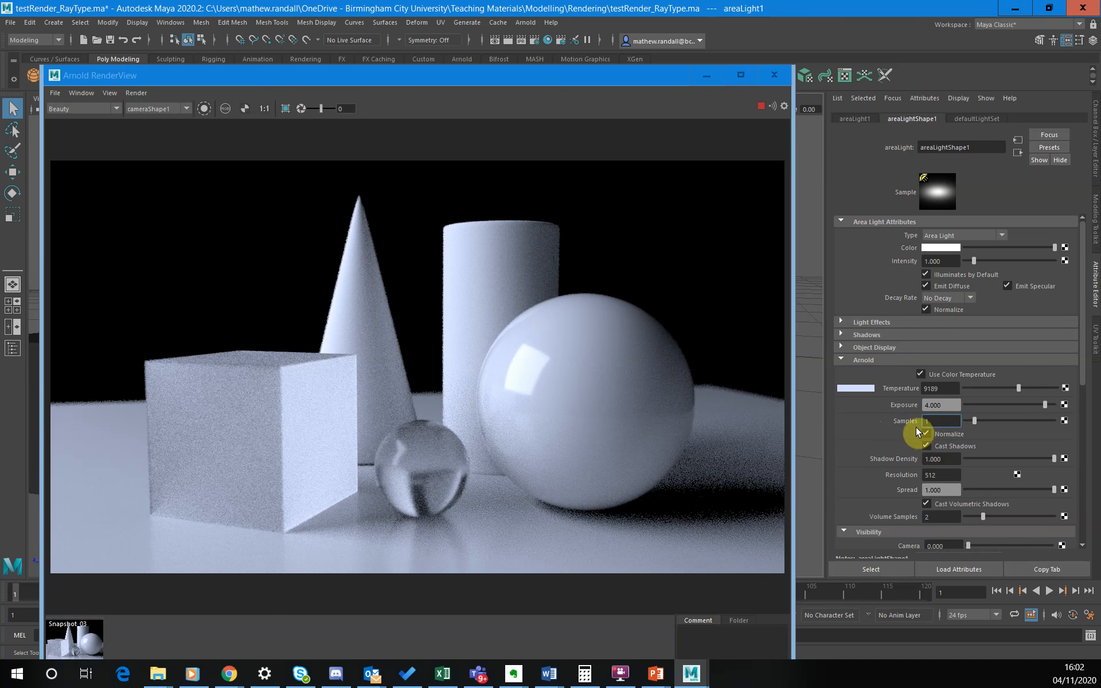
type("3")
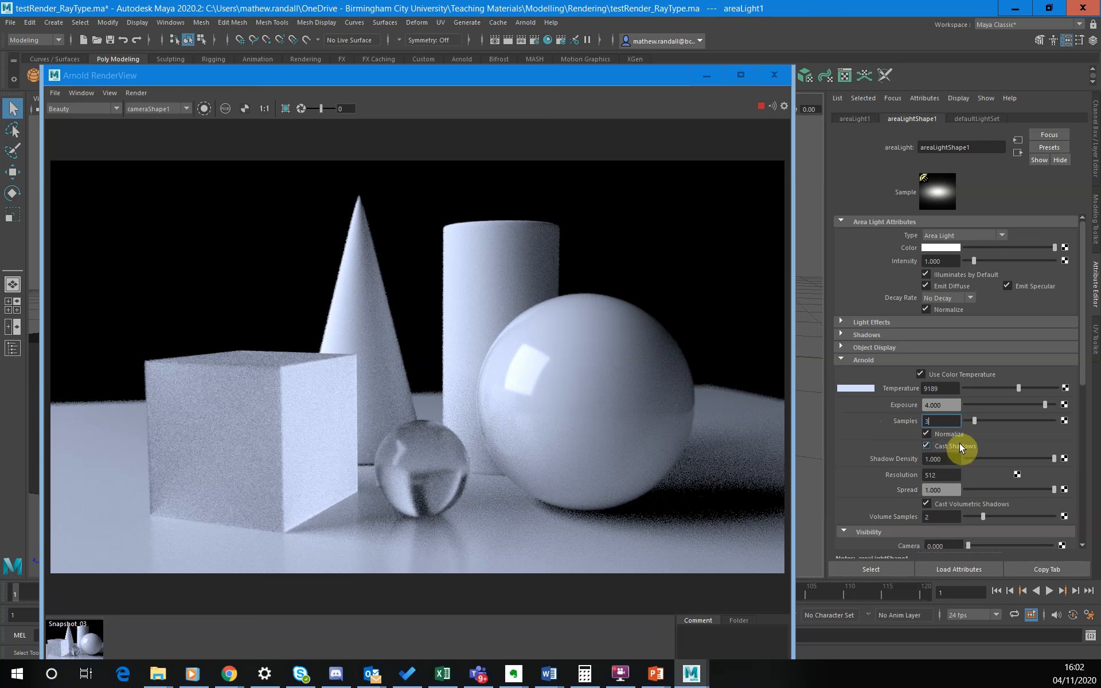
key("Return")
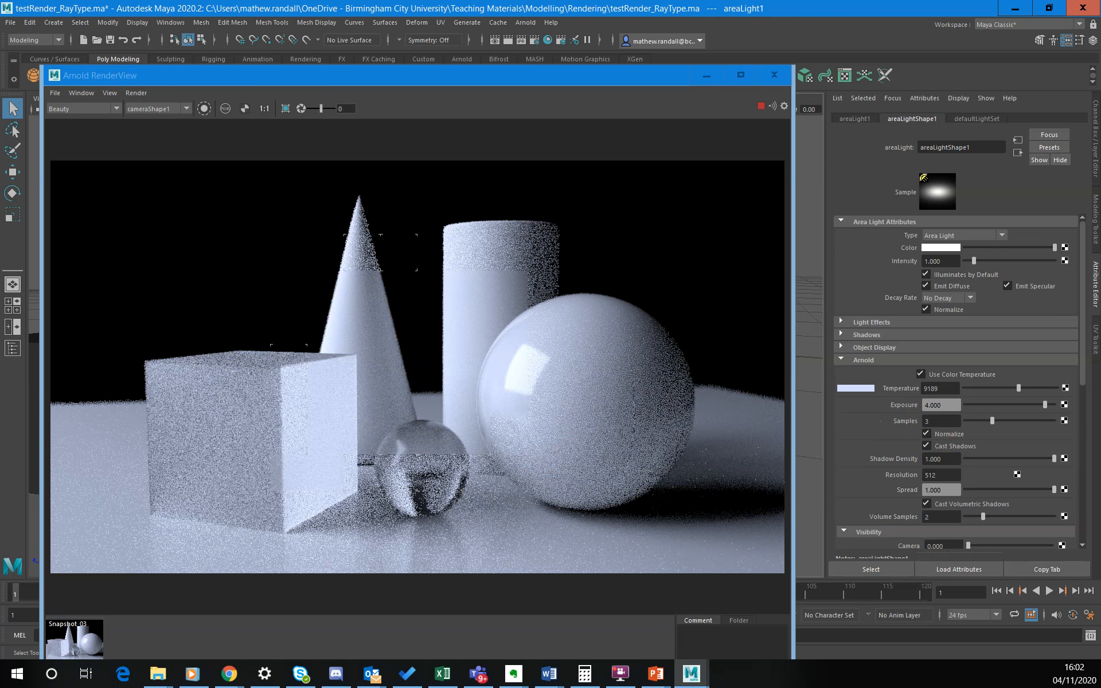
- Store a snapshot of the updated render and compare it with the earlier snapshot
left_click(620, 673)
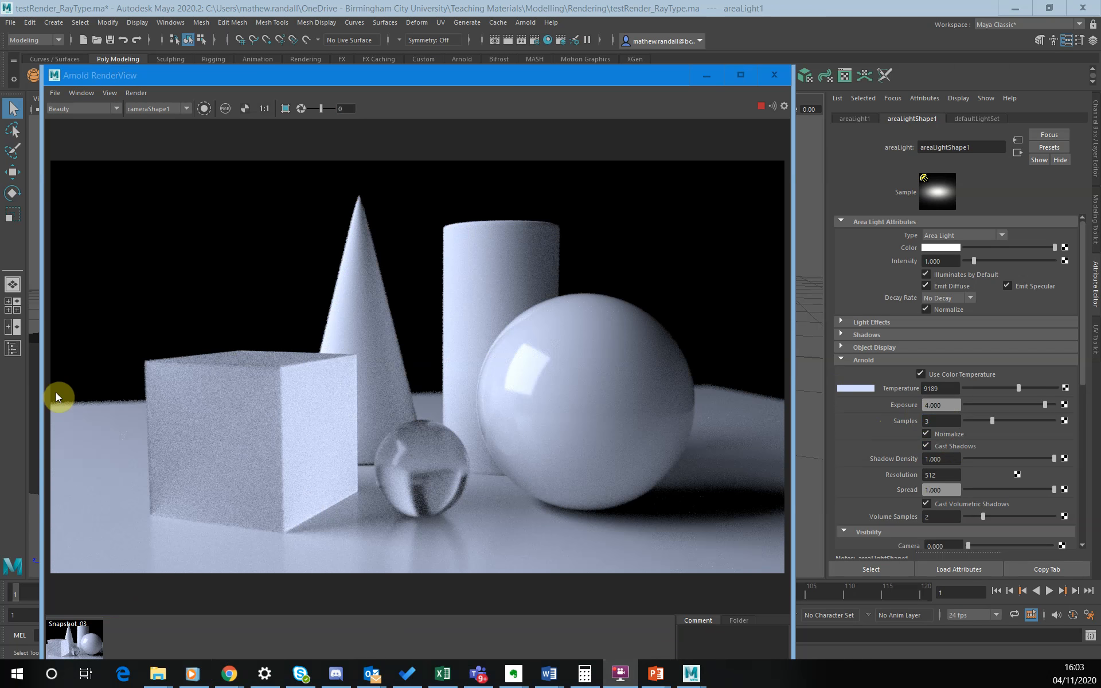
left_click(105, 95)
left_click(136, 221)
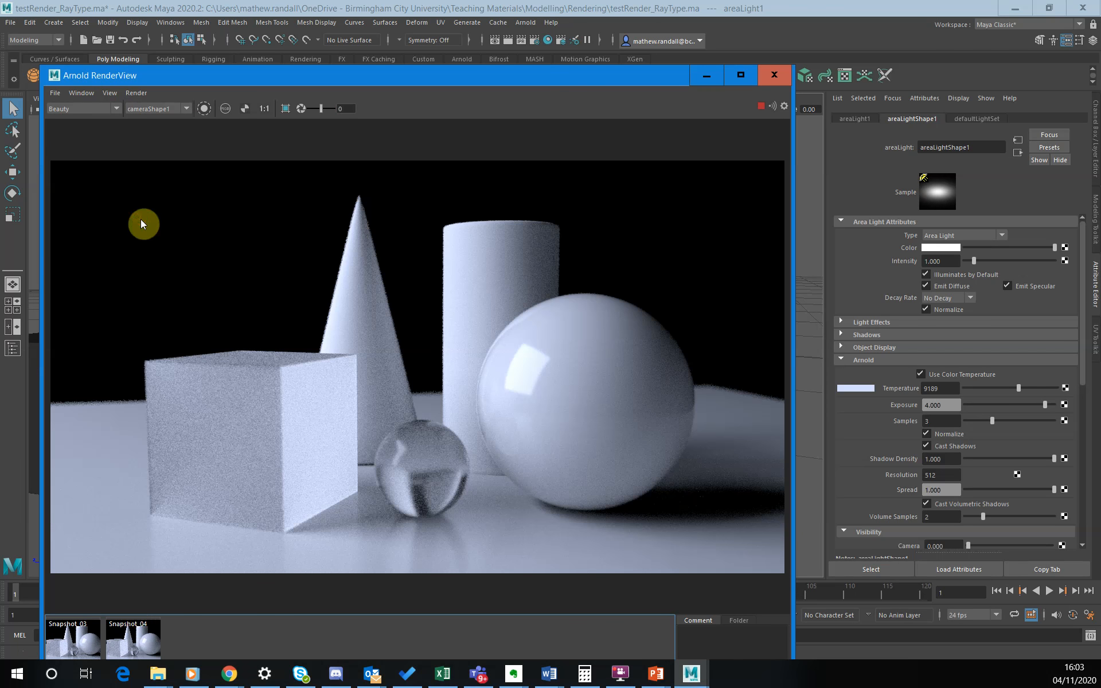
left_click(84, 637)
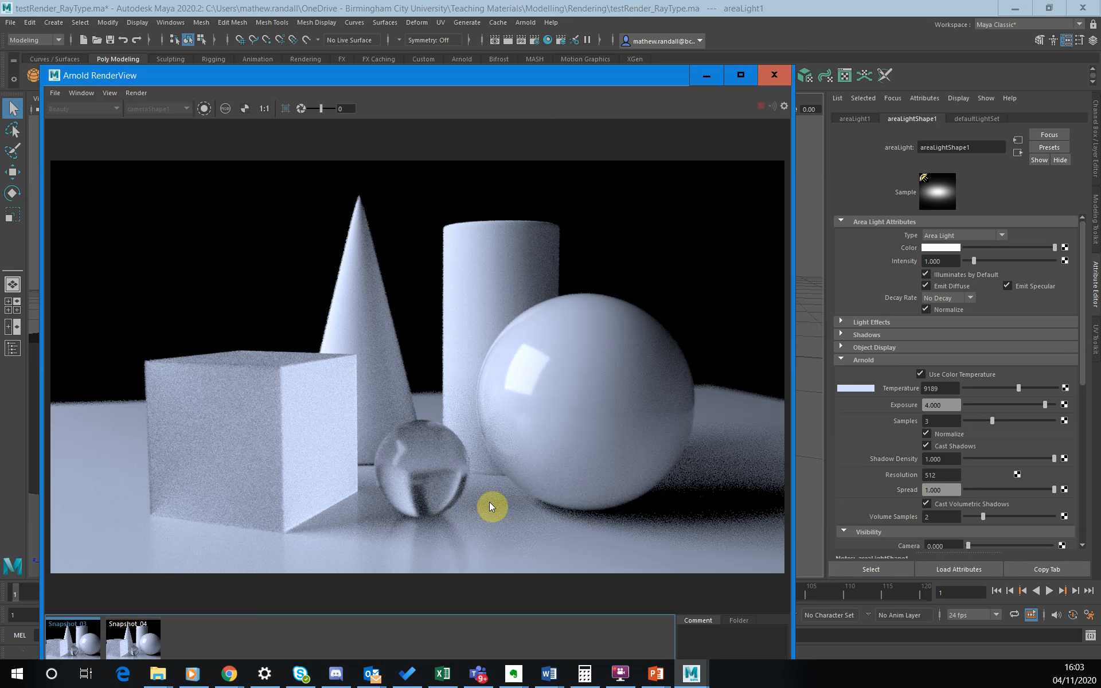
left_click(140, 639)
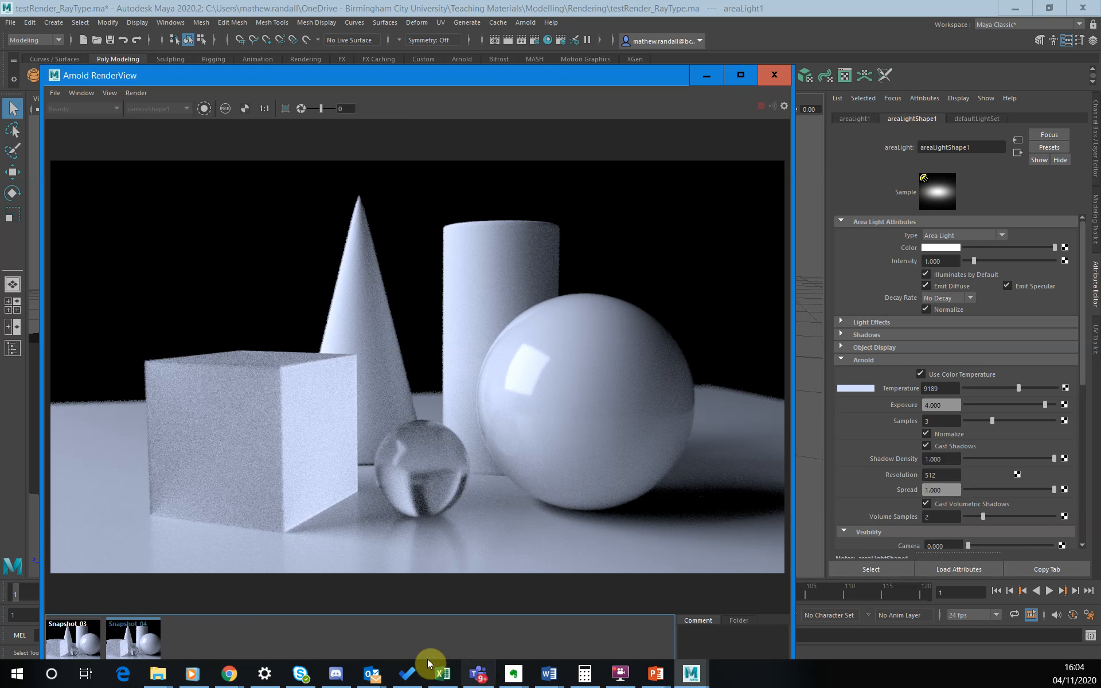
- Switch to the PowerPoint slide show and advance to the "Removing Noise: Render Settings" slide
mouse_move(656, 674)
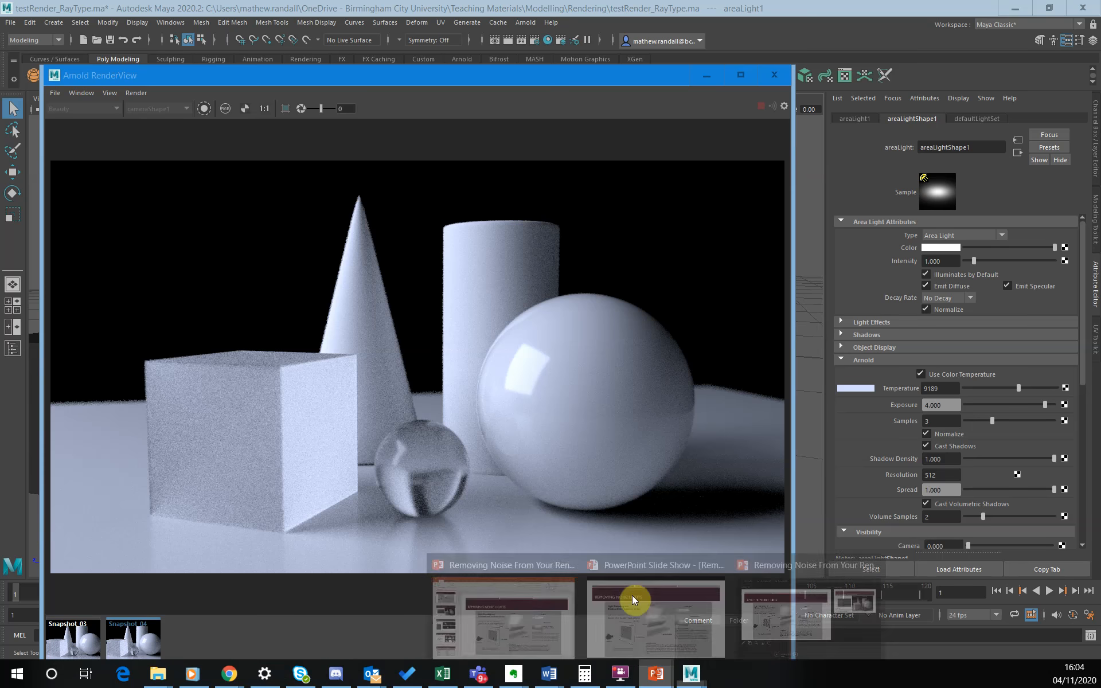
left_click(789, 599)
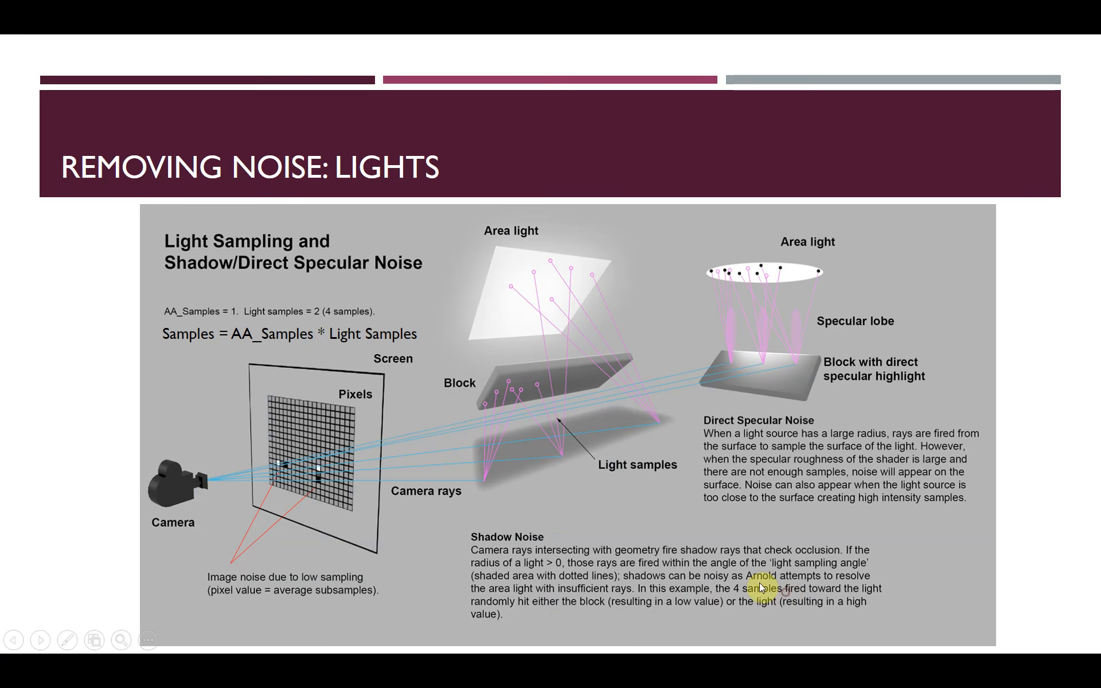
left_click(529, 367)
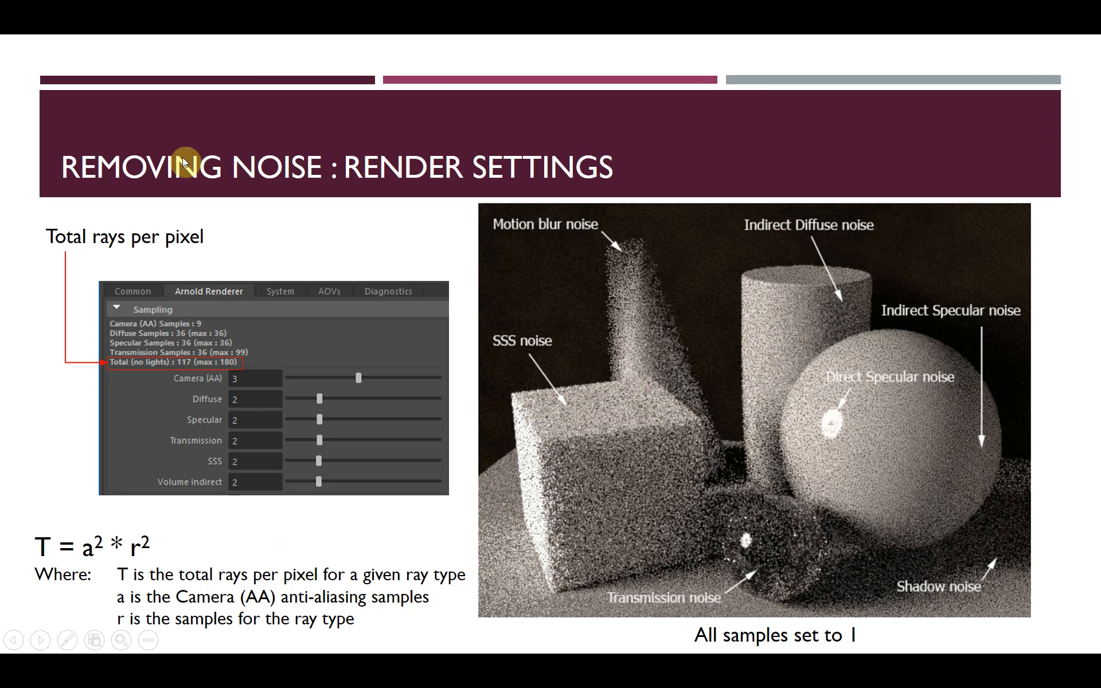
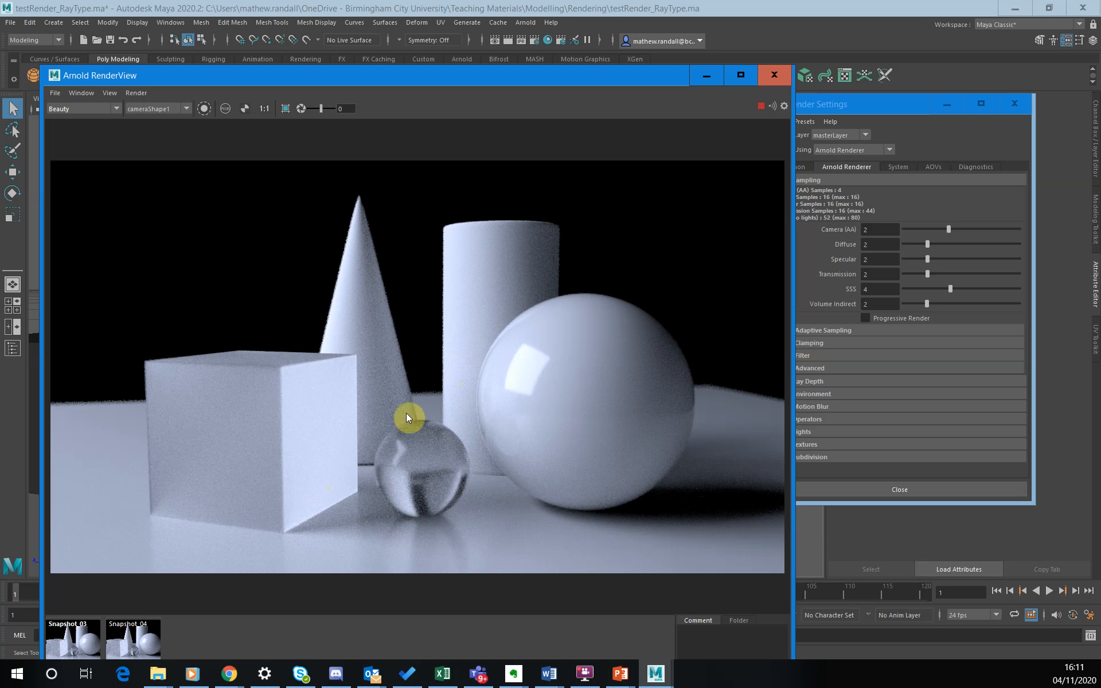
- Enable Isolate Selected in Arnold RenderView and display the render's alpha channel
left_click(204, 109)
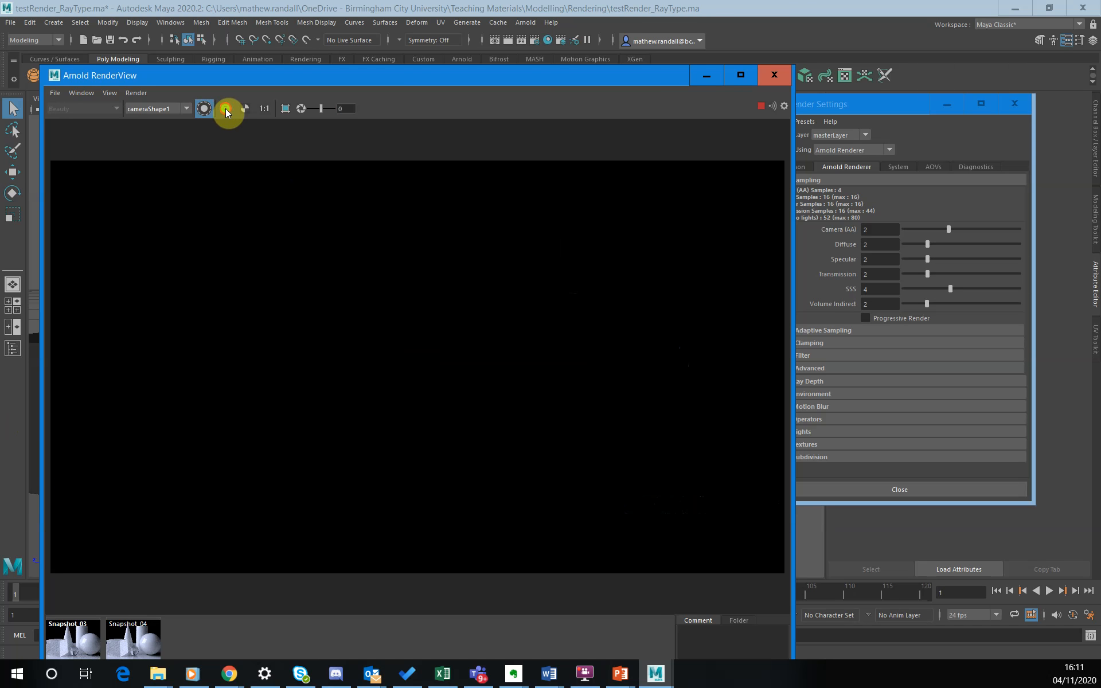
left_click(226, 110)
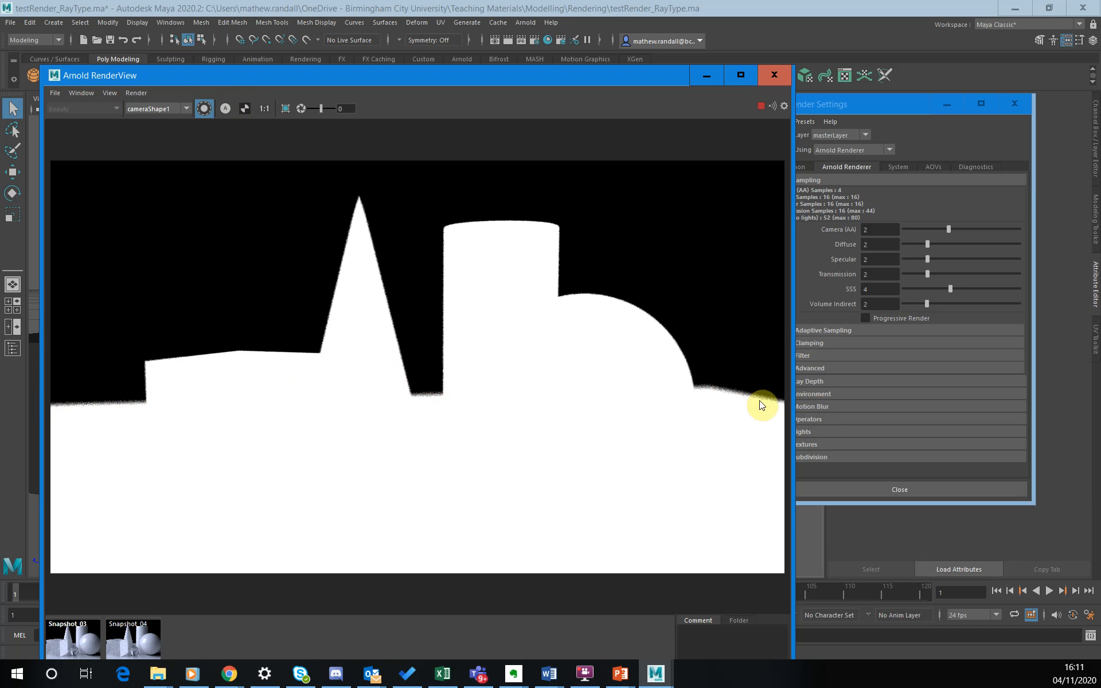
- Set the SSS samples to 2 and the Camera (AA) samples to 5 in the Arnold render settings
left_click(880, 290)
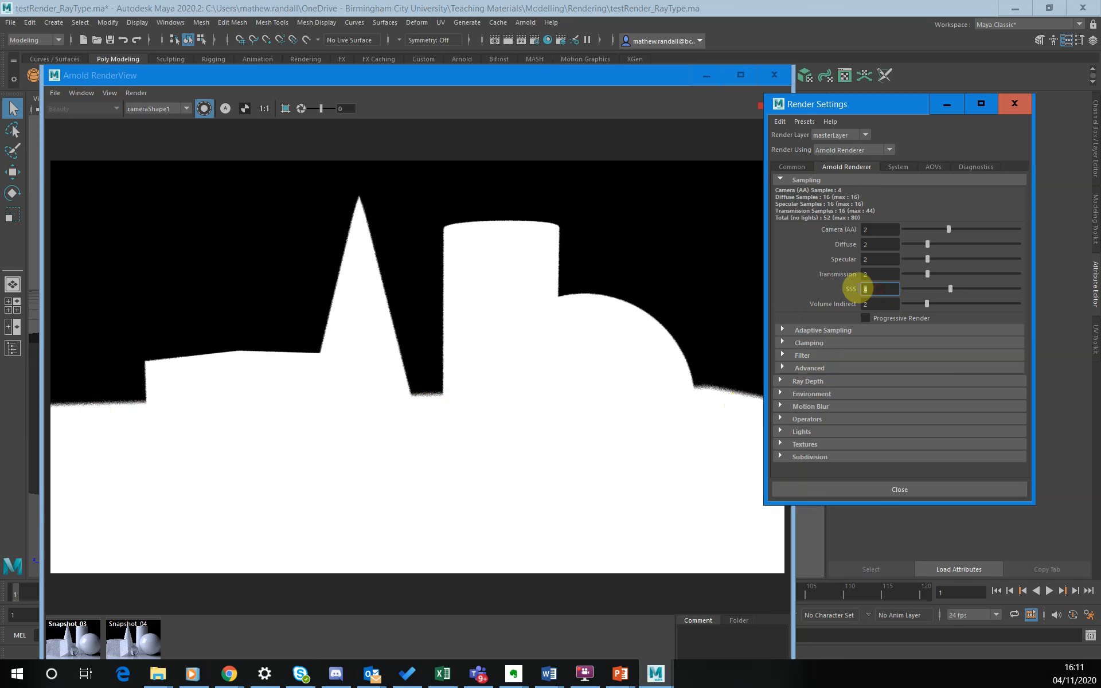
type("2")
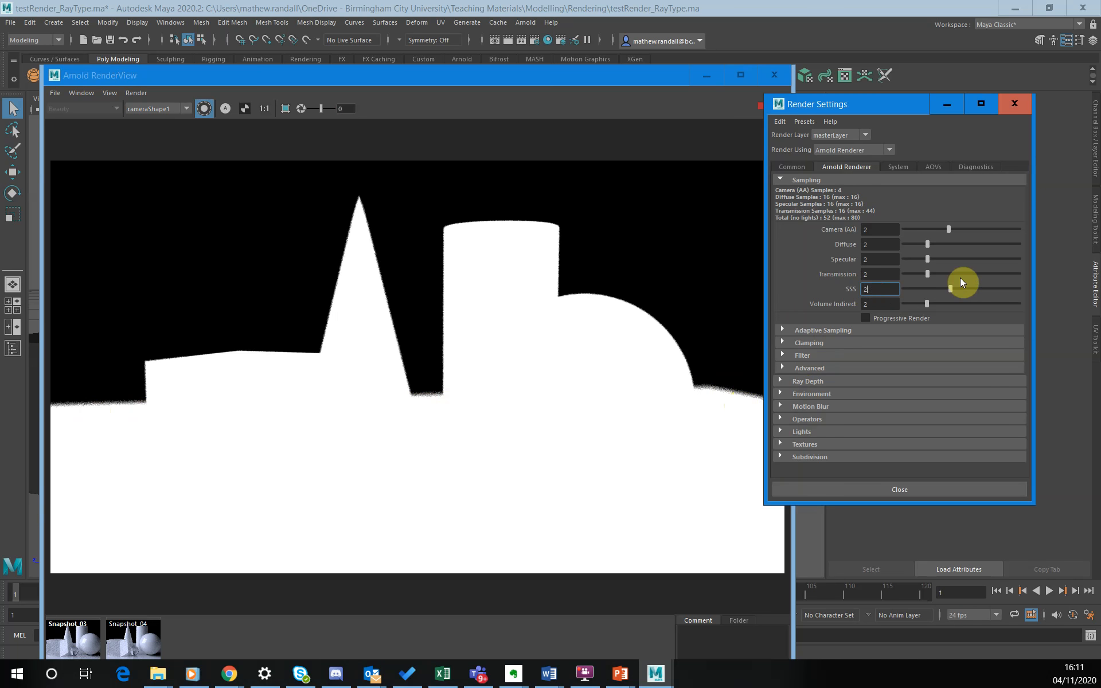
key("Return")
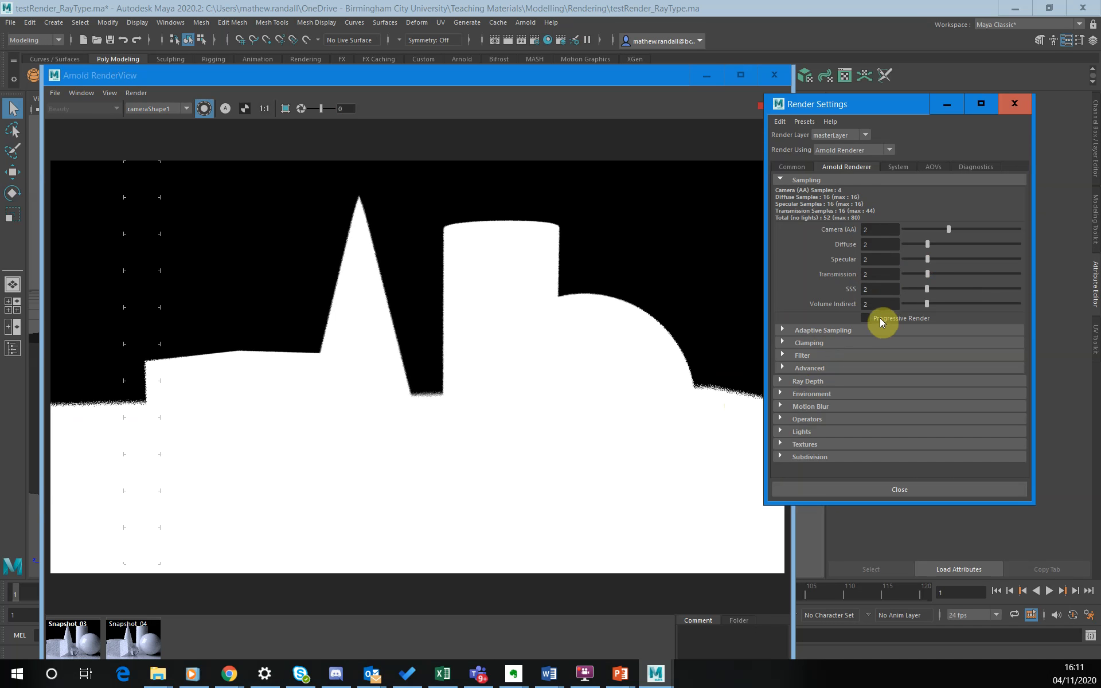
left_click(888, 225)
left_click(882, 229)
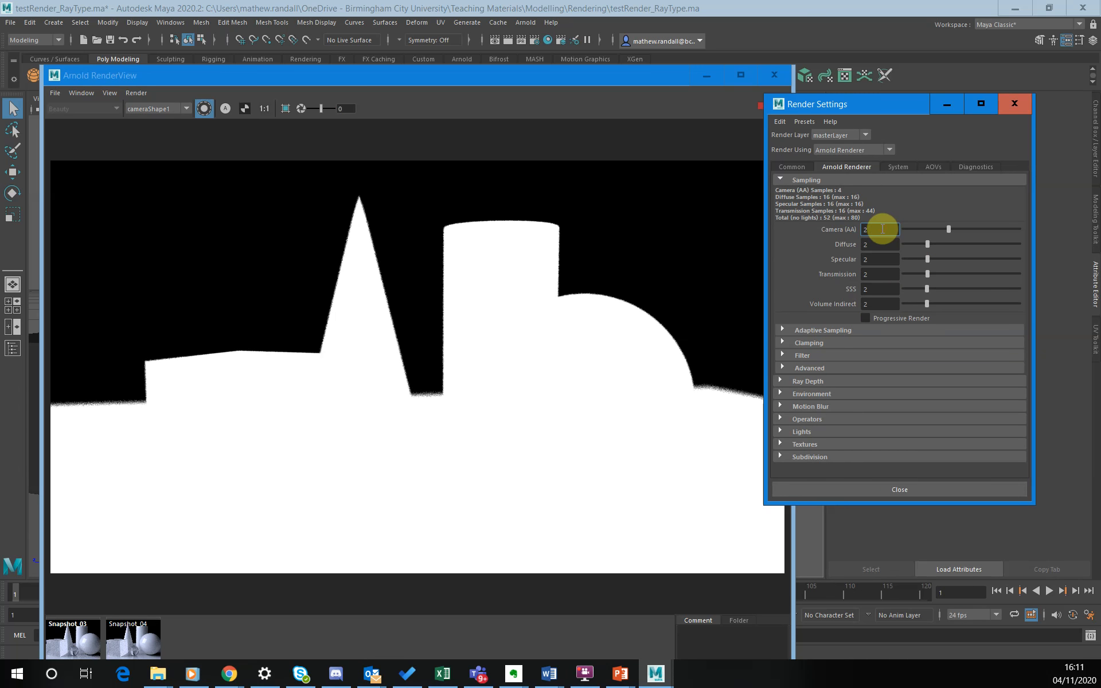
key("BackSpace")
type("5")
key("Return")
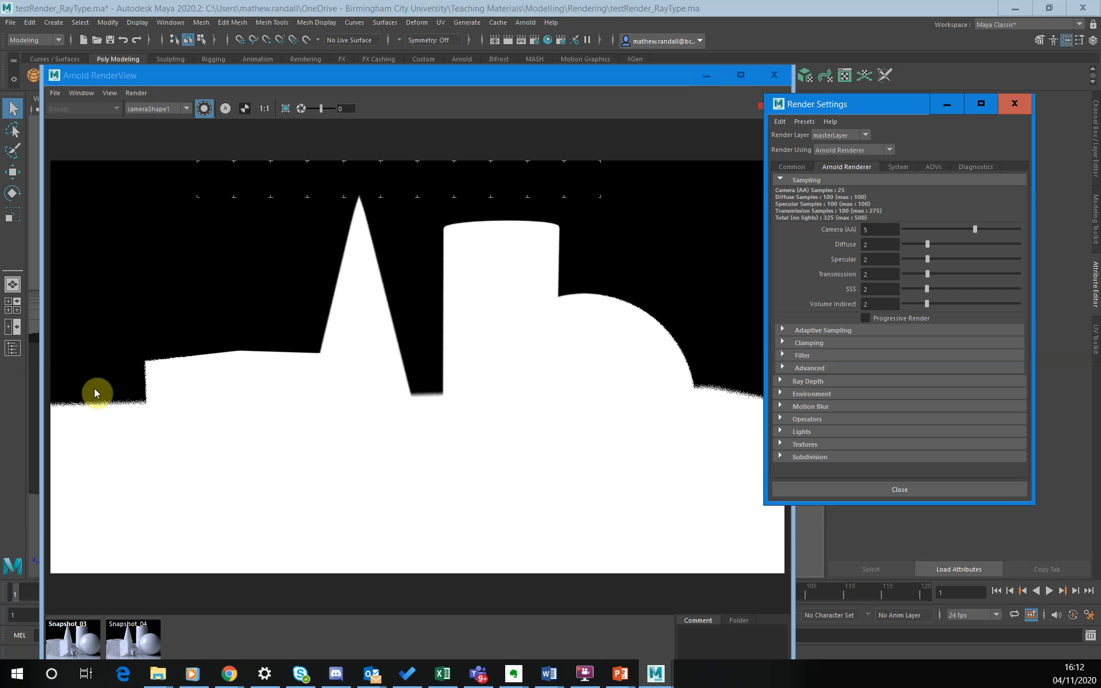
- Crop the render to a small region around the floor's back edge beside the cube, and set Camera (AA) samples to 6
left_click(89, 420)
mouse_move(90, 421)
left_mouse_down("shift")
mouse_move(64, 415)
mouse_move(68, 426)
left_mouse_up("shift")
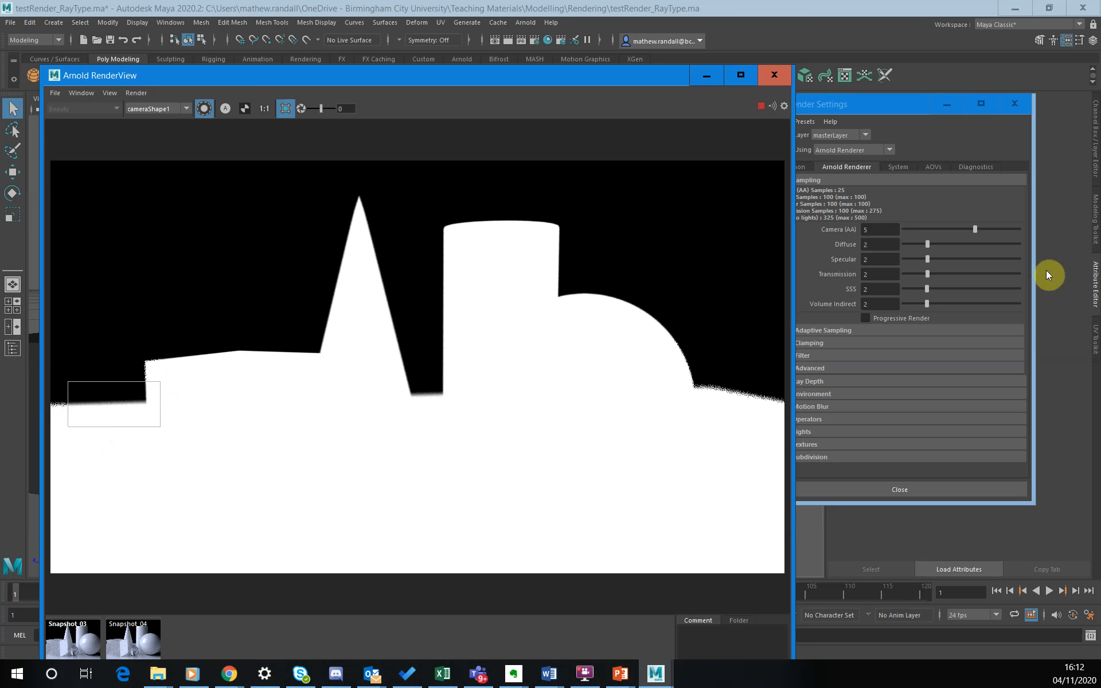
left_click(878, 229)
type("6")
key("Return")
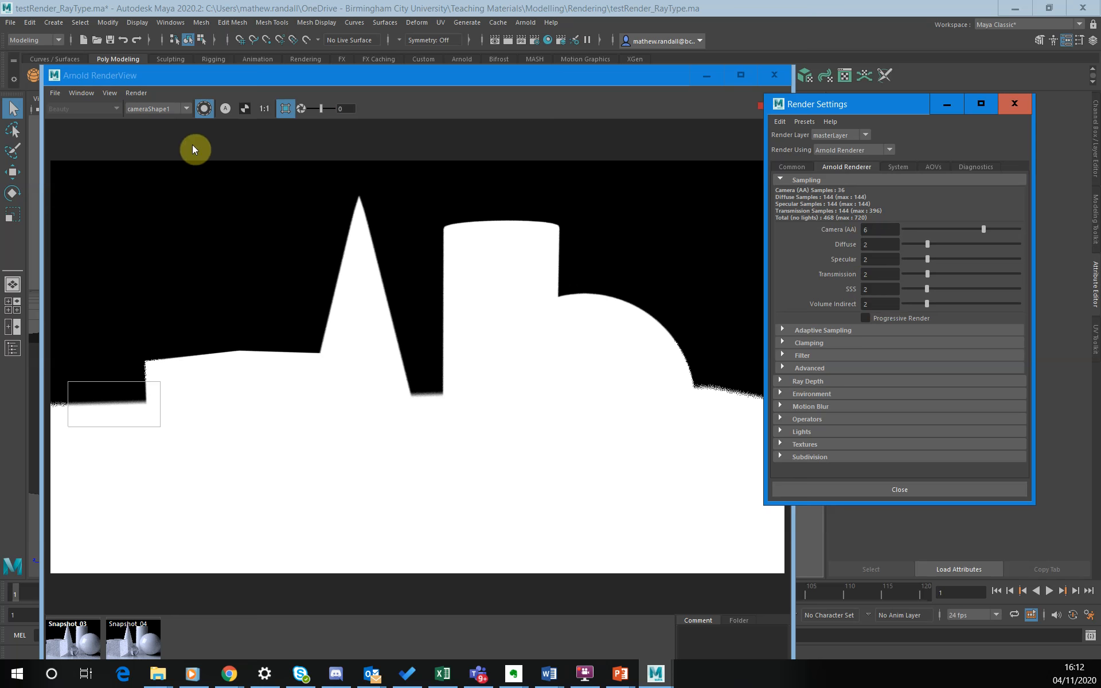
- Turn off Isolate Selected and return Arnold RenderView from the alpha channel to the full-colour beauty render
left_click(225, 110)
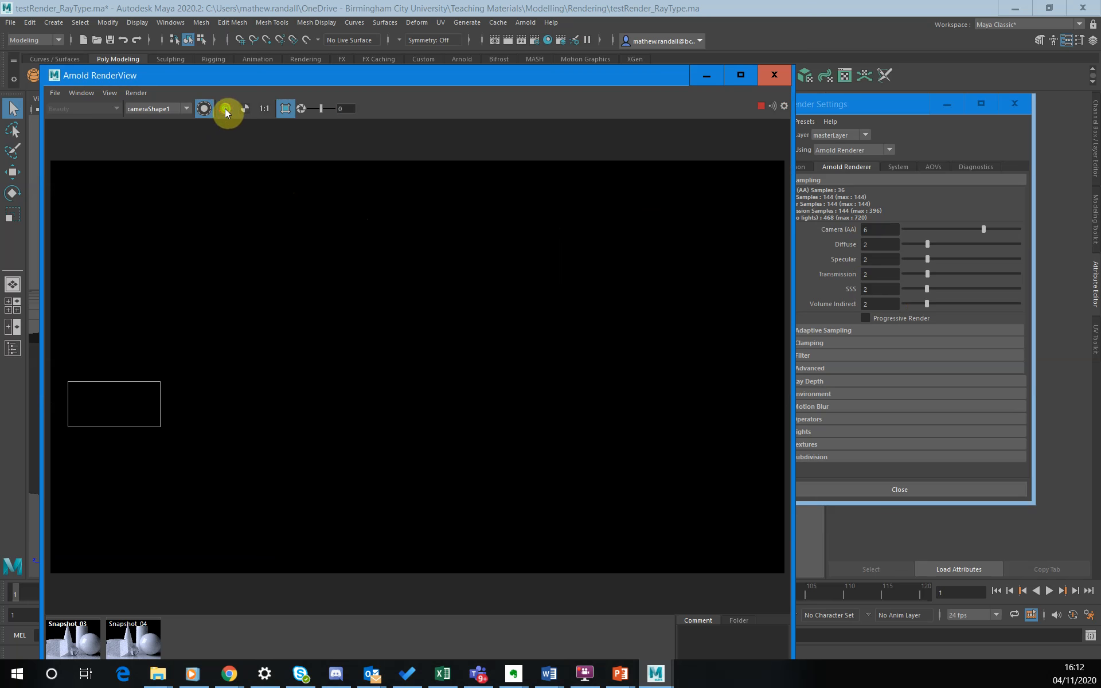
left_click(226, 109)
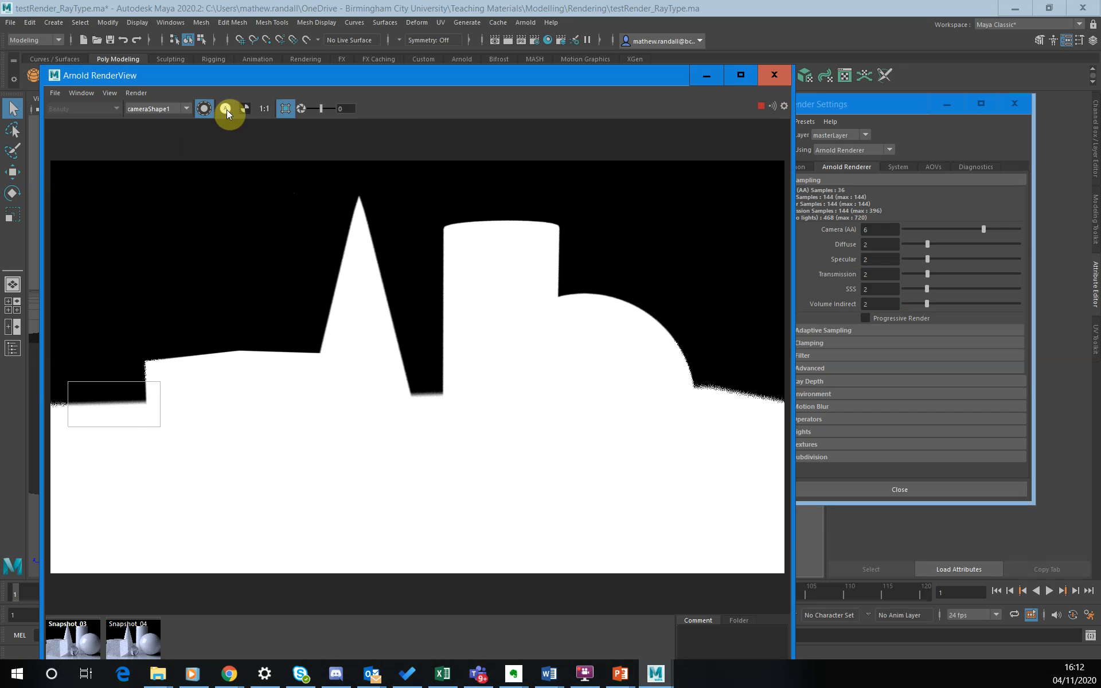
left_click(203, 112)
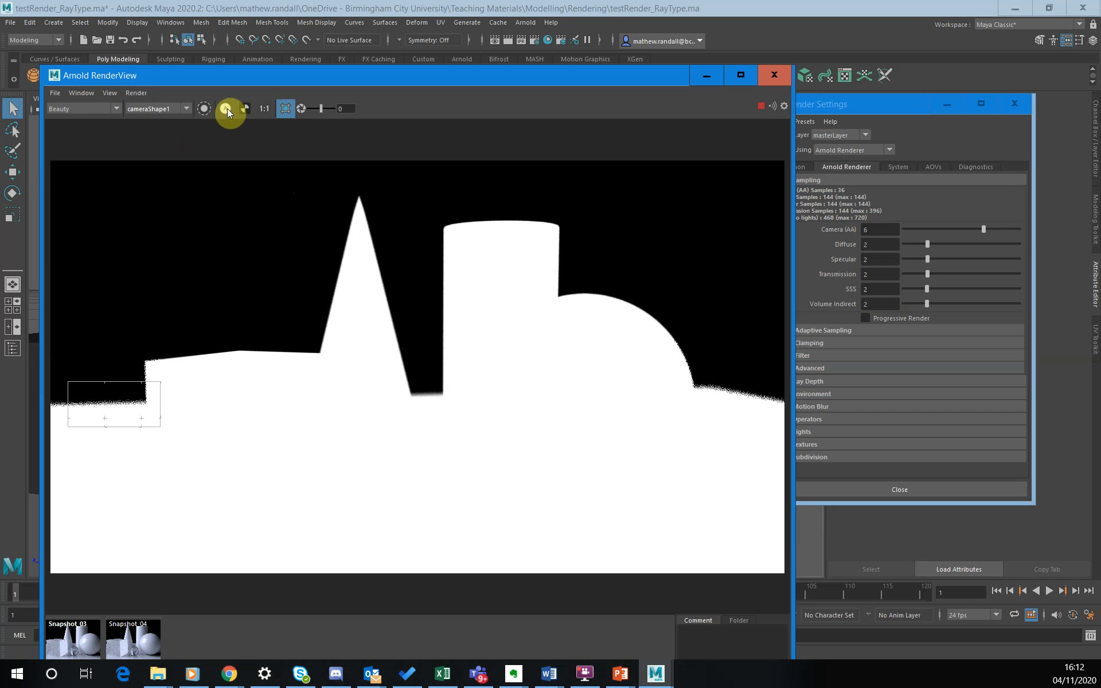
left_click(226, 108)
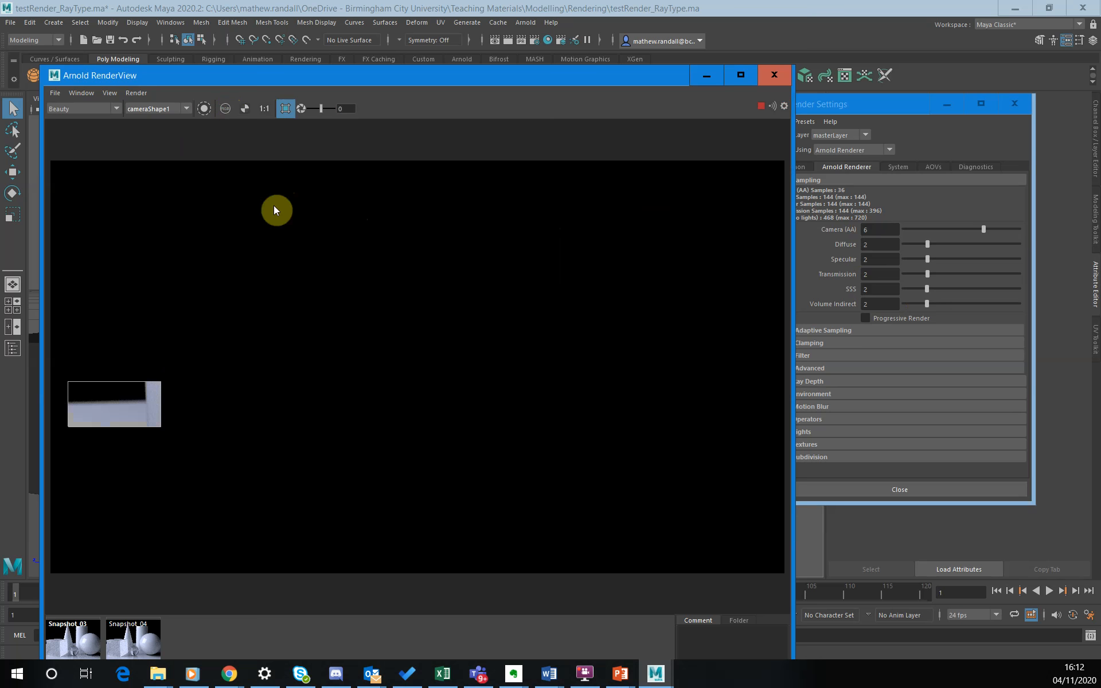
- Replace the current crop region with one around the small glass sphere, and set the Transmission samples to 4
left_click(287, 103)
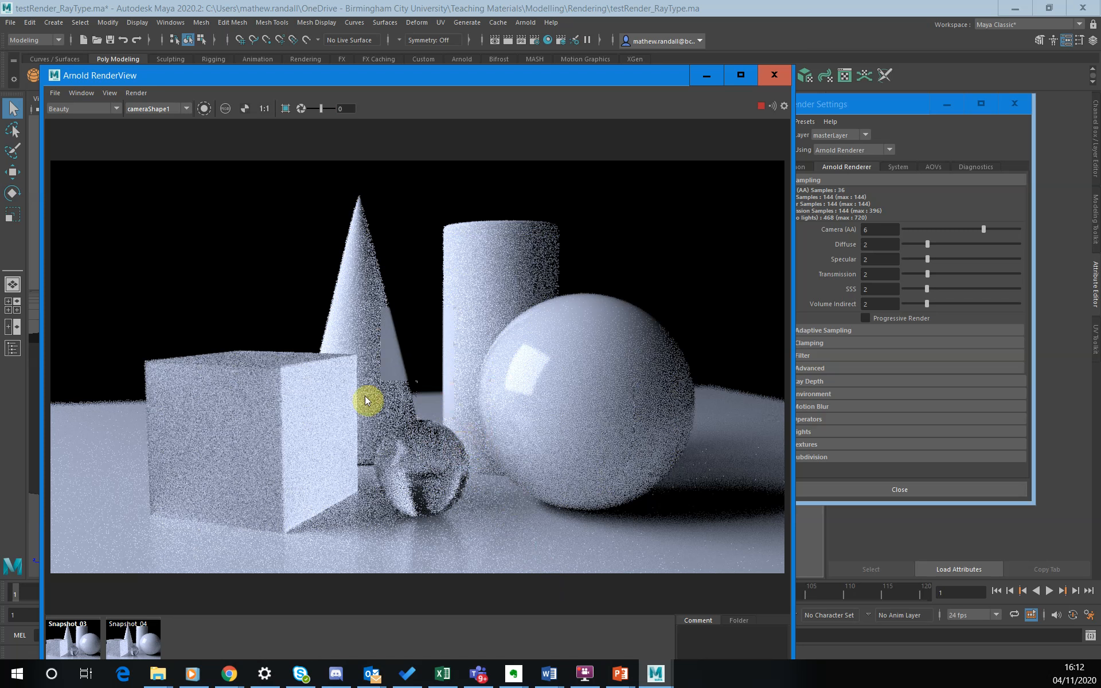
left_click_drag(464, 432, 376, 510, "shift")
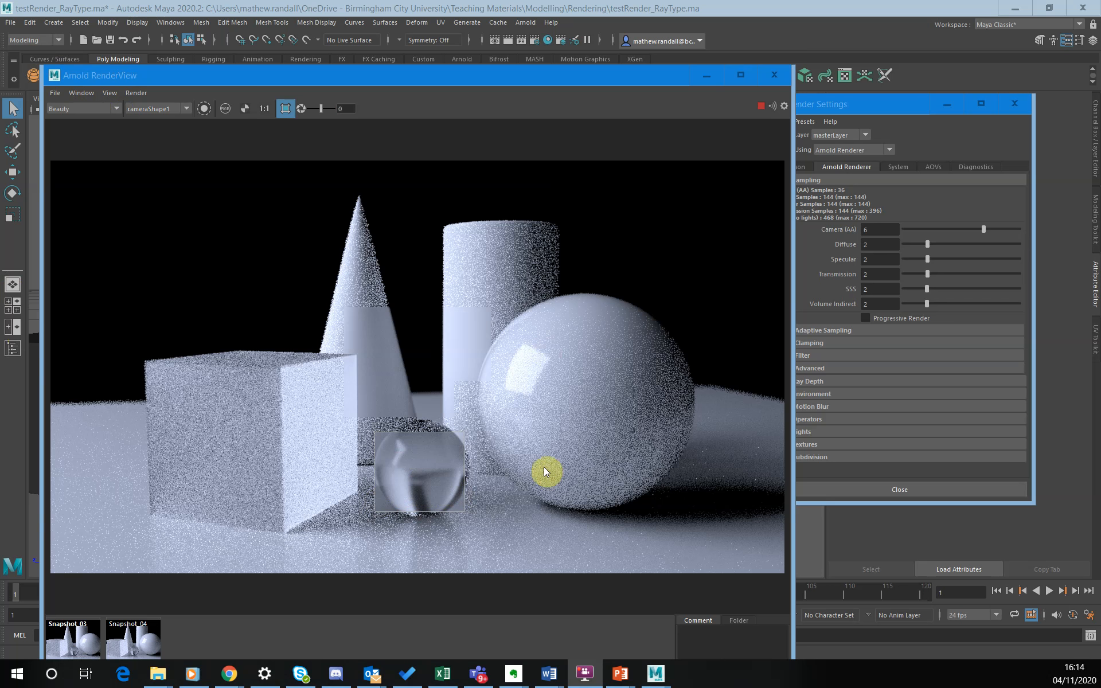
left_click(871, 274)
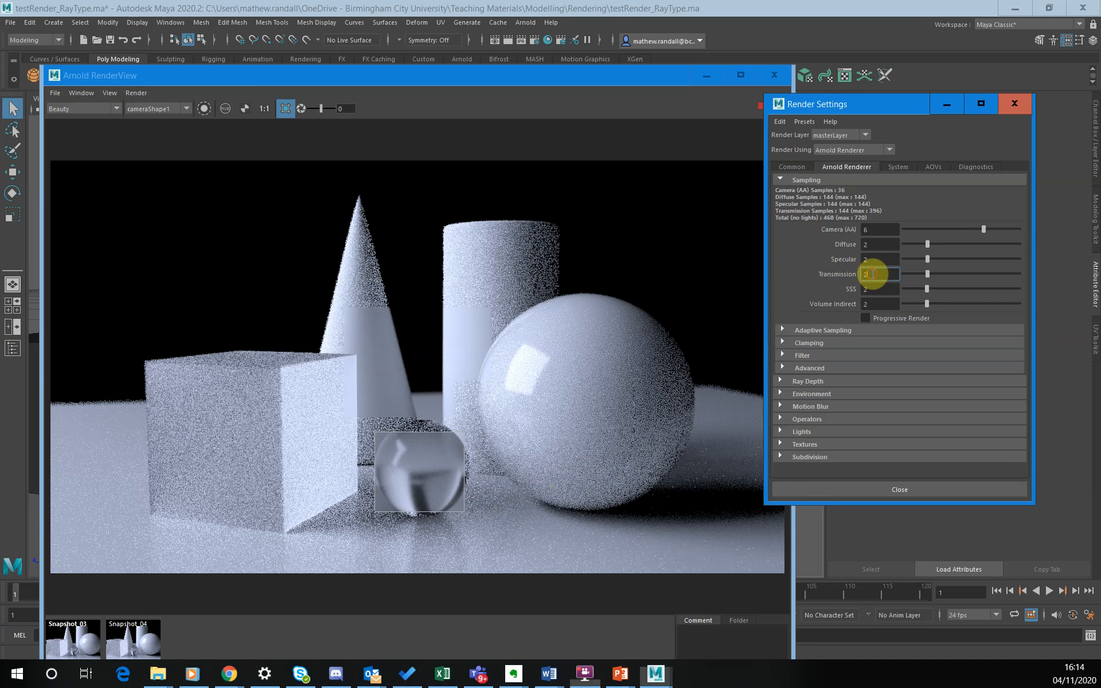
key("BackSpace")
type("4")
key("Return")
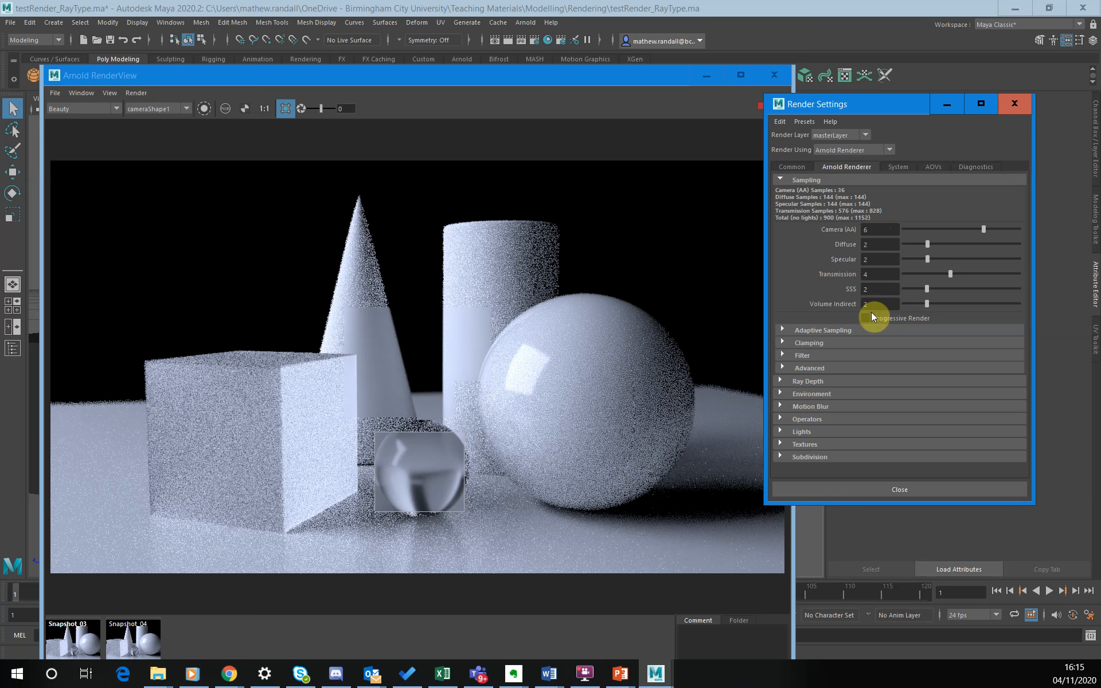
- Switch to the PowerPoint slideshow and advance to the Render Cleaning Table slide on removing noise
left_click(621, 674)
left_click(773, 629)
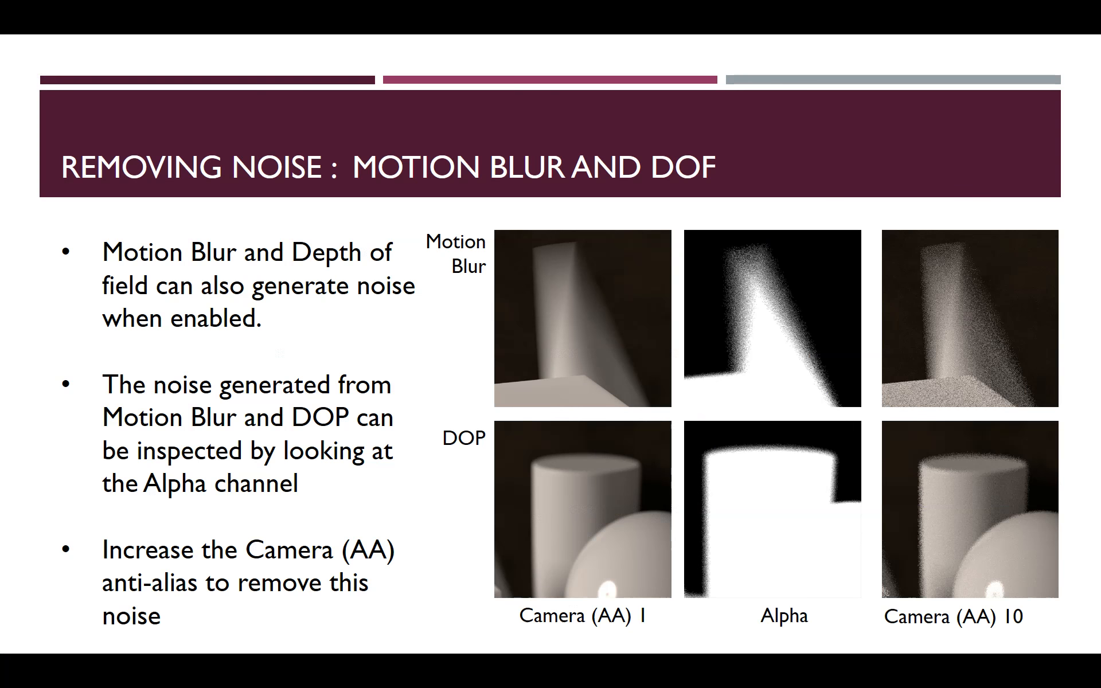
left_click(679, 417)
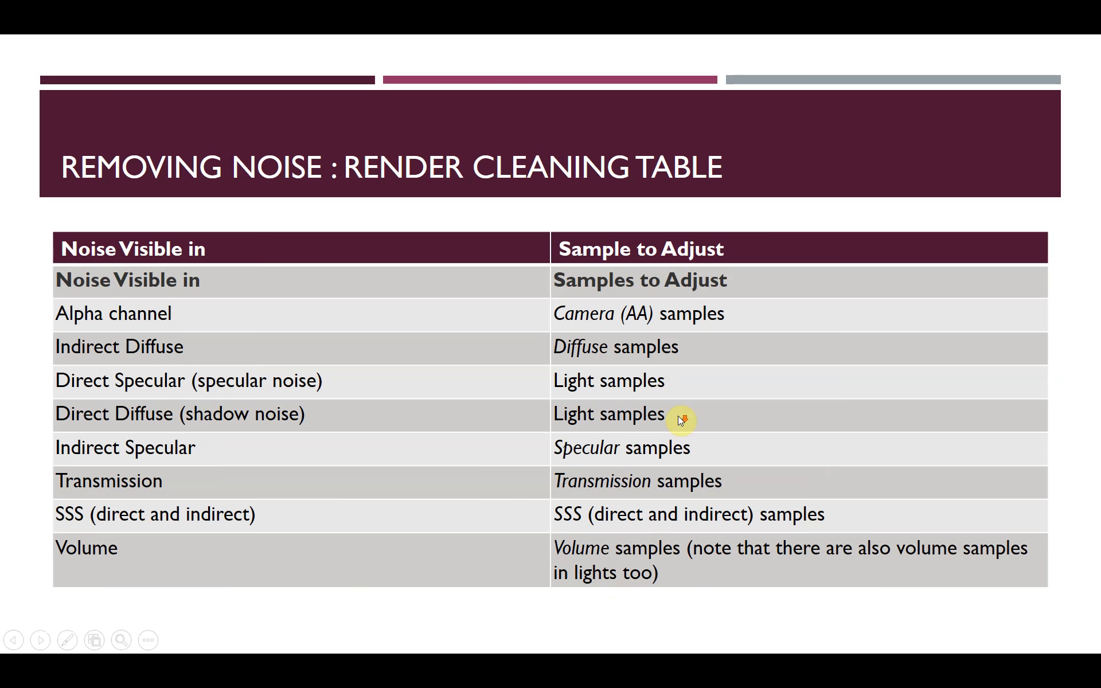